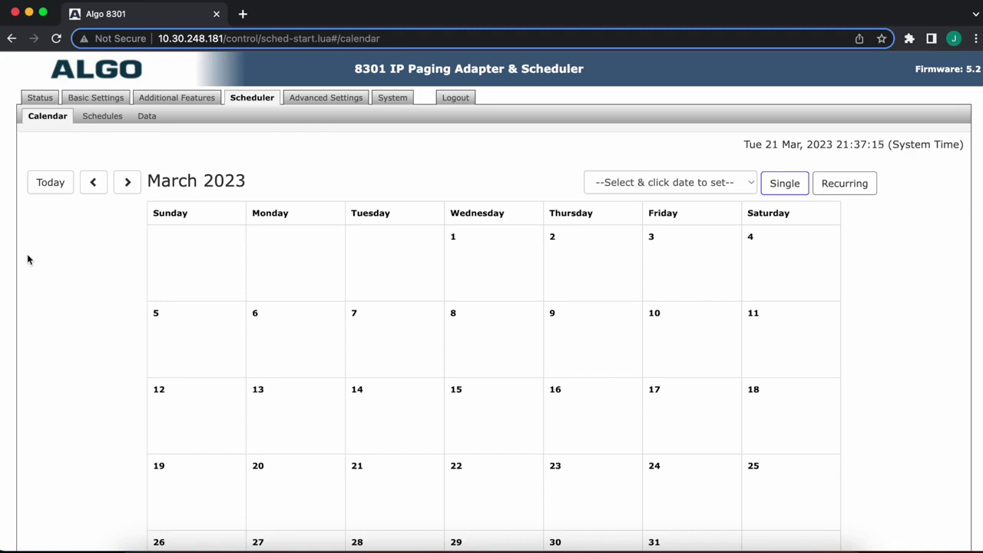
# - Name the empty schedule Weekday and set its colour to bright green
pyautogui.click(88, 120)
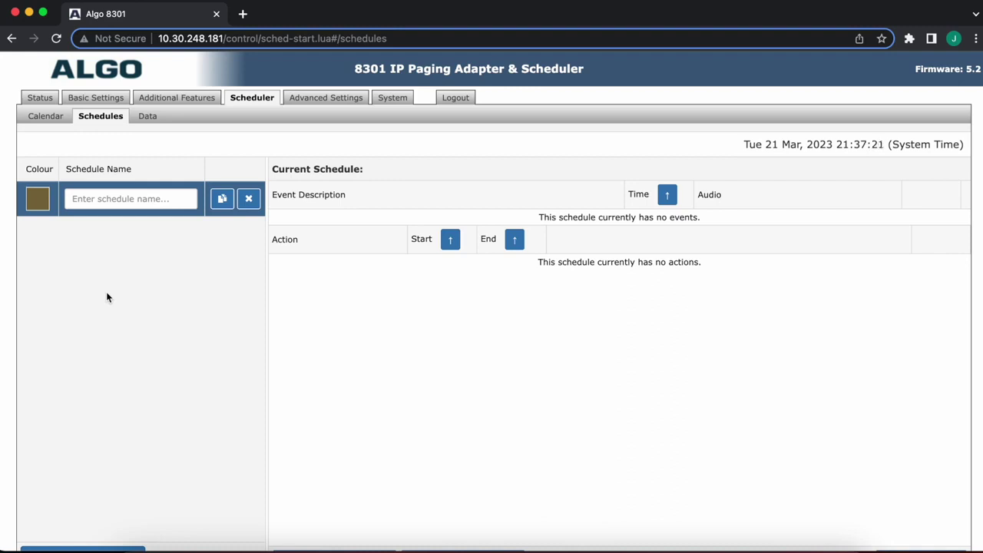
pyautogui.click(137, 199)
pyautogui.write('Weekday')
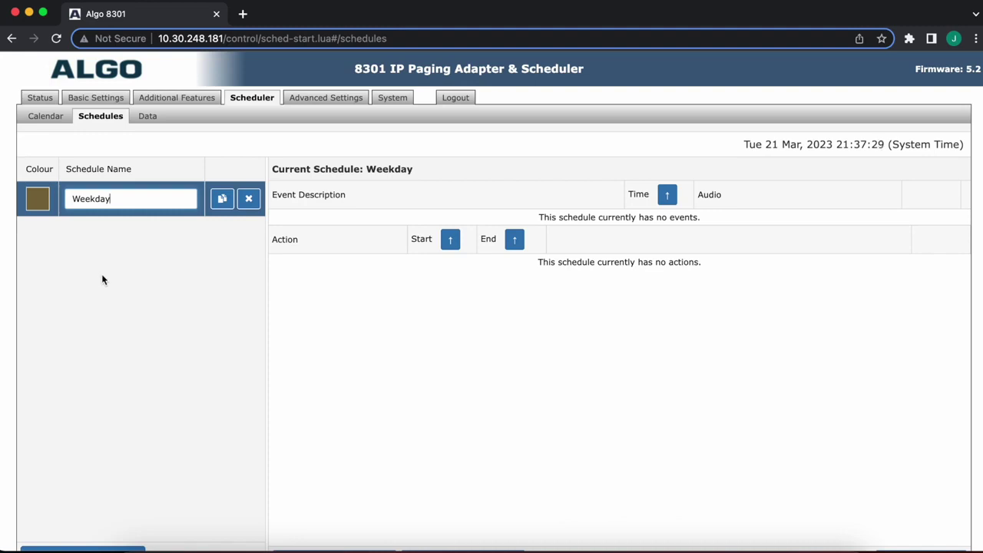
pyautogui.click(38, 200)
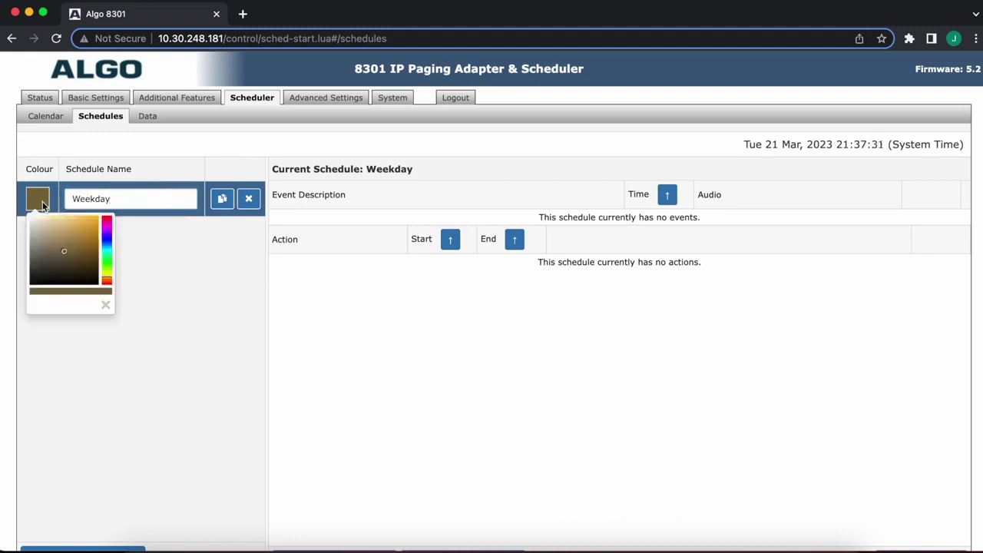
pyautogui.click(108, 262)
pyautogui.click(89, 228)
pyautogui.click(171, 274)
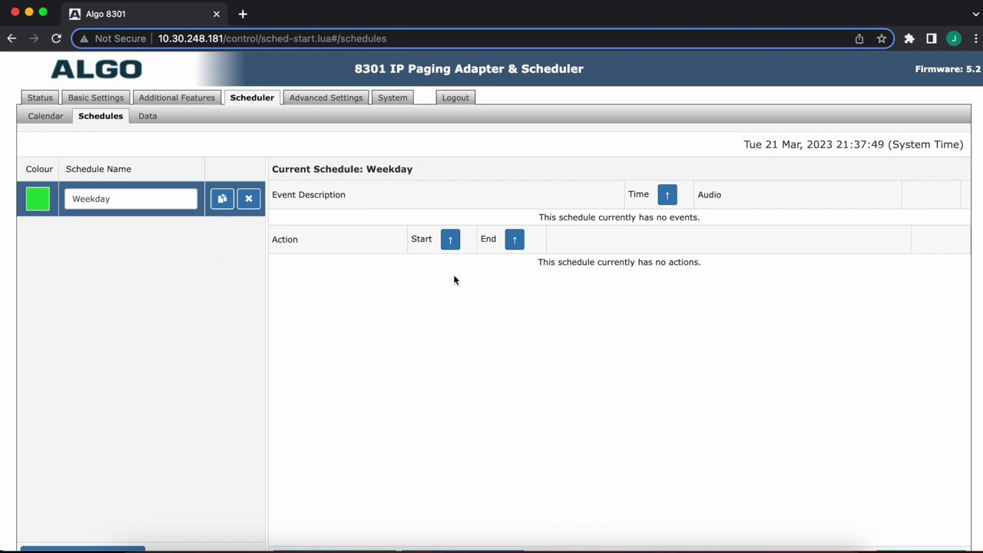
# - Add a Morning event at 08:00 to the Weekday schedule, keeping bell-na.wav as its audio
pyautogui.scroll(-2, 454, 279)
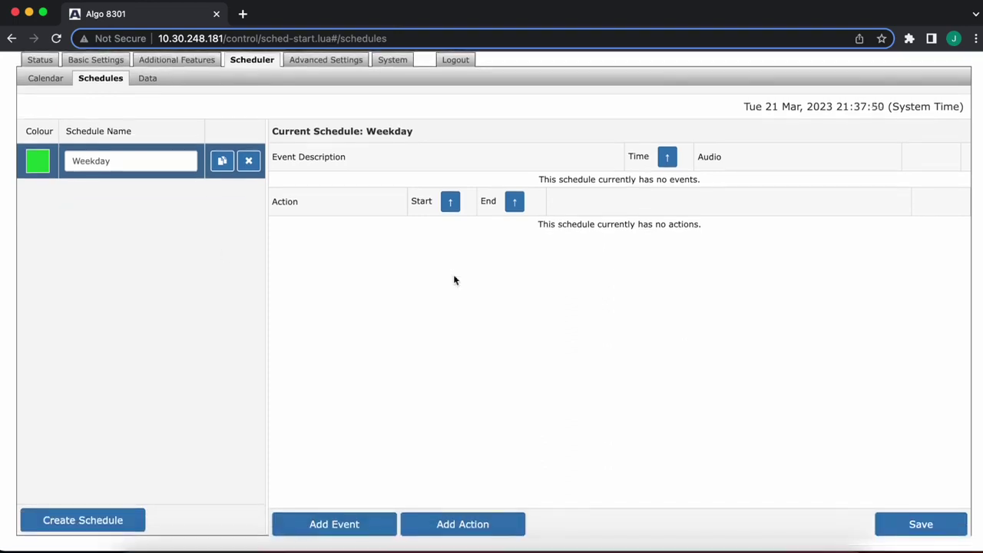
pyautogui.click(312, 526)
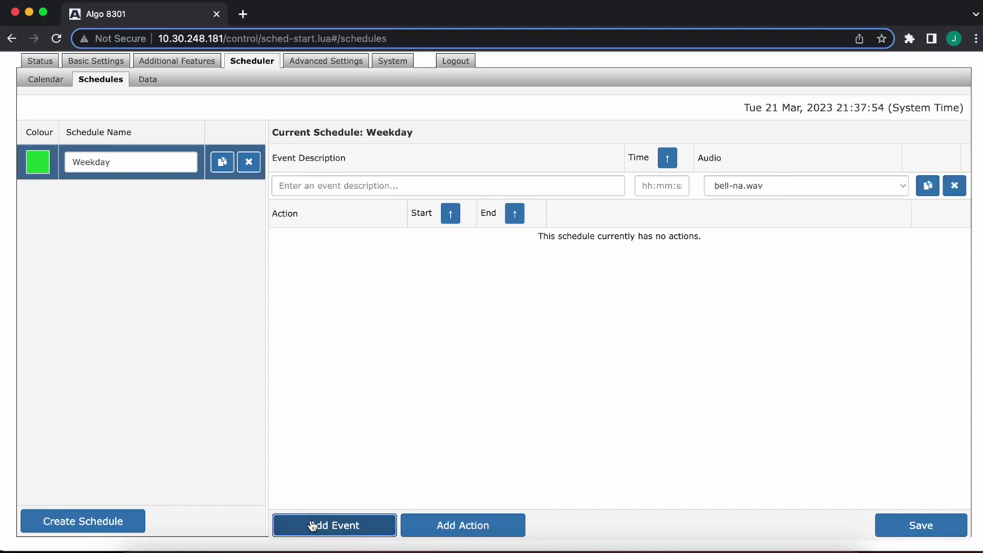
pyautogui.click(384, 185)
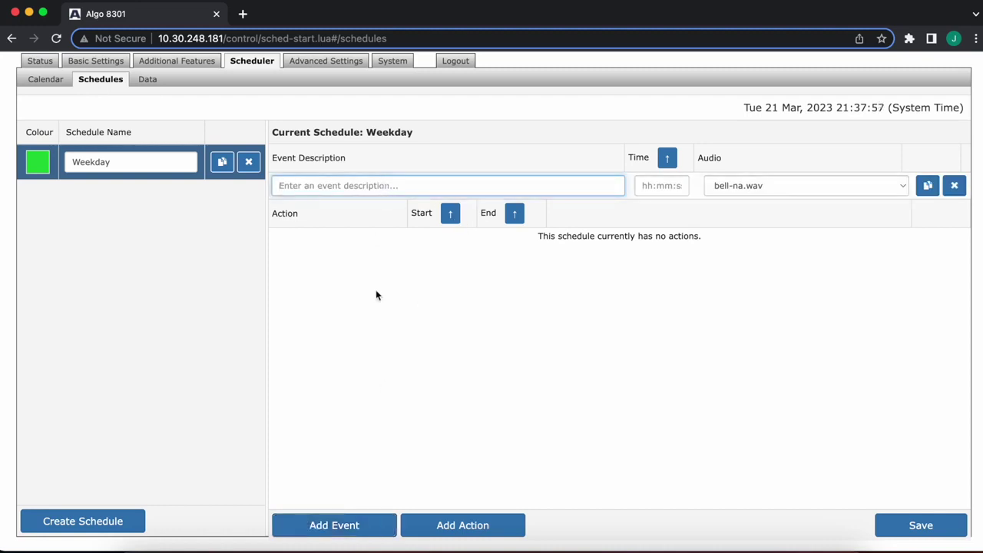
pyautogui.write('M')
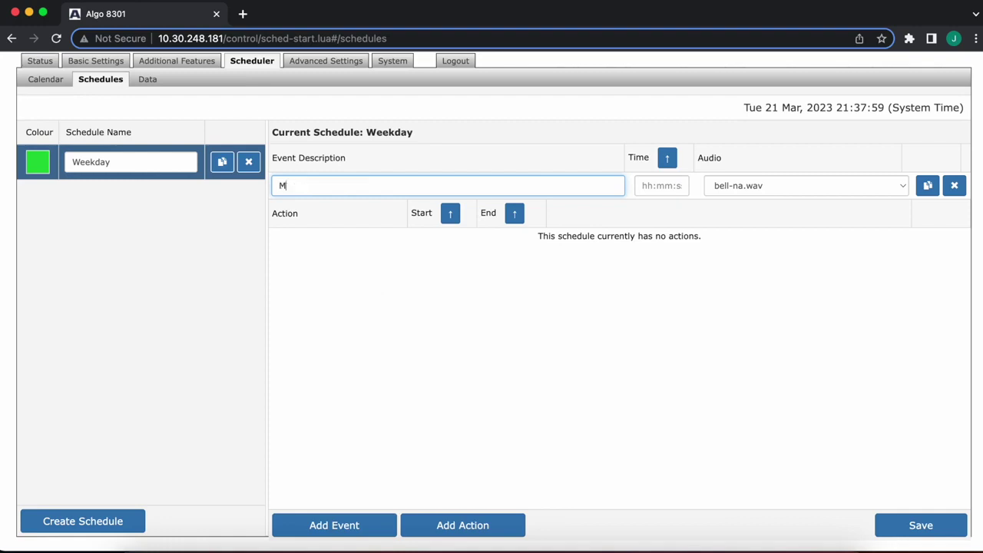
pyautogui.write('orning')
pyautogui.press('Tab')
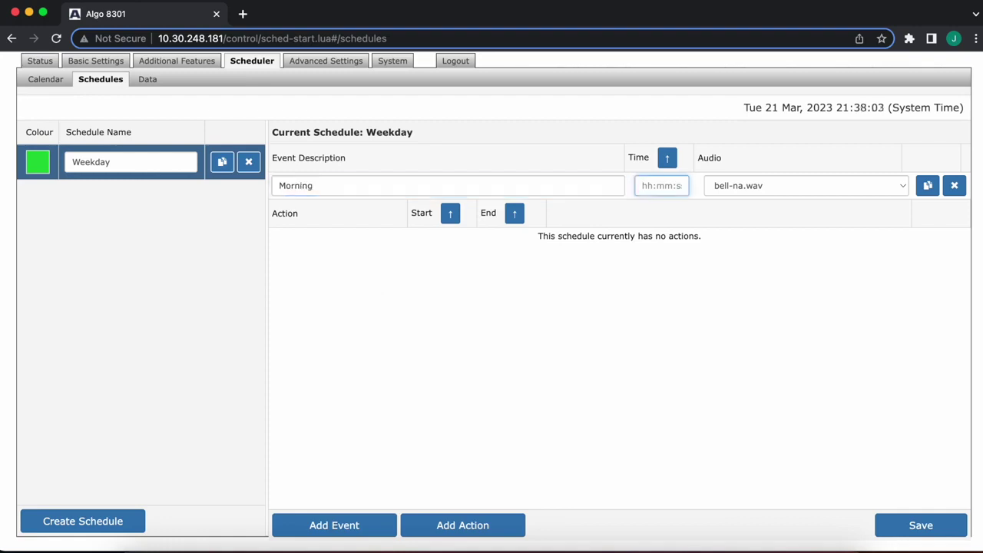
pyautogui.write('08:00')
pyautogui.press('Tab')
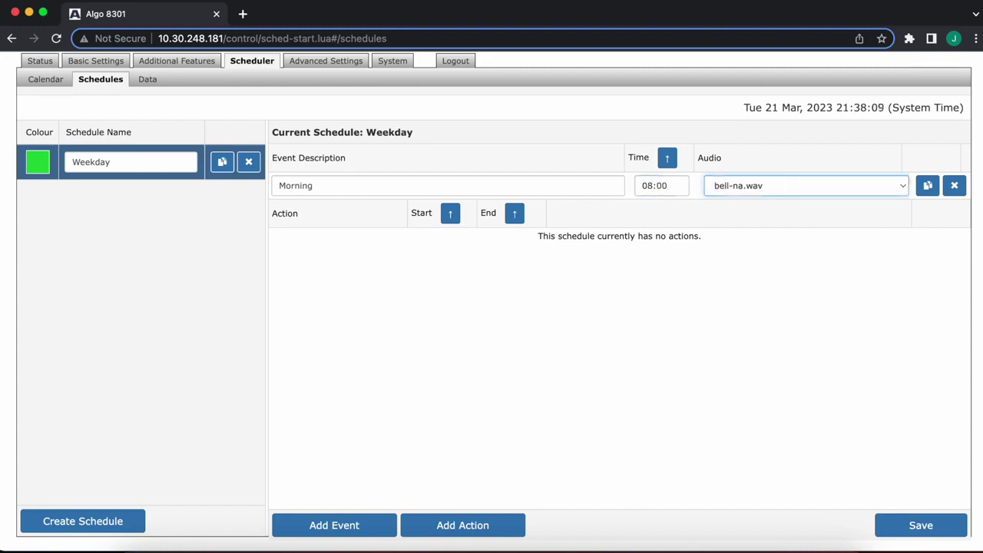
pyautogui.click(748, 187)
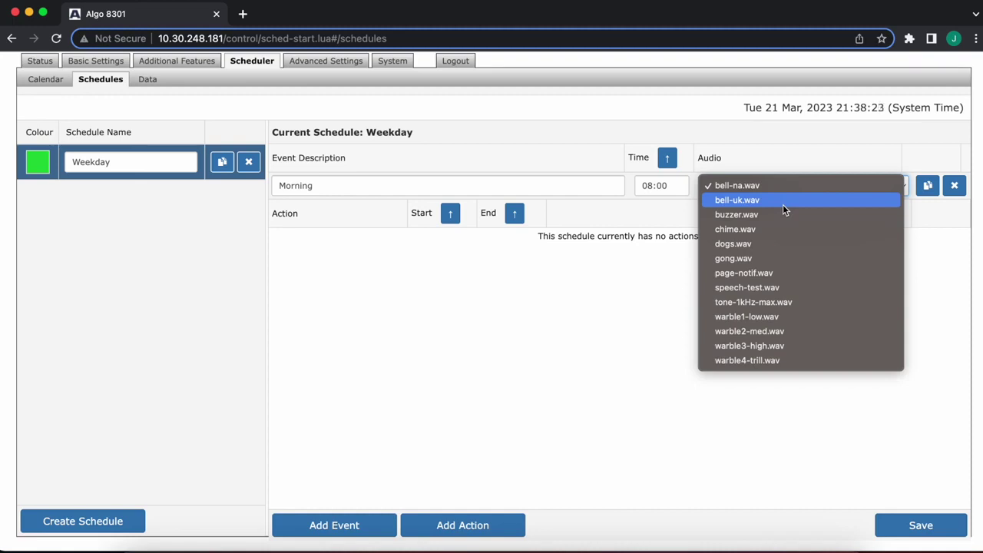
pyautogui.click(617, 340)
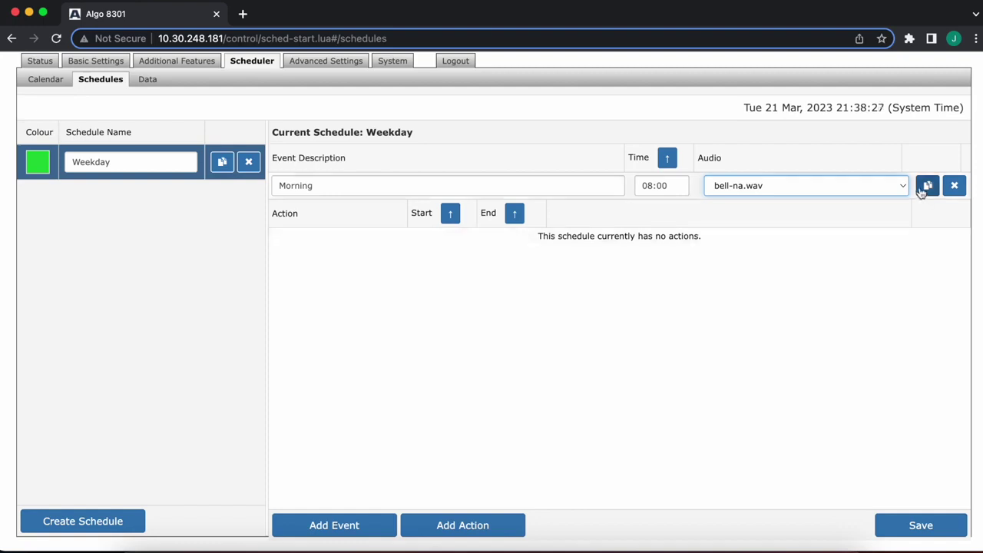
pyautogui.click(849, 300)
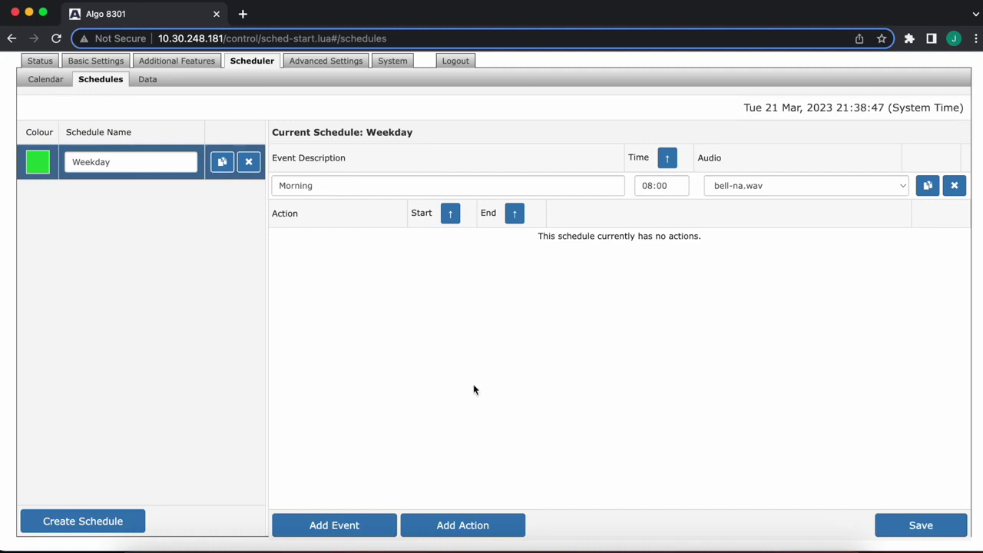
# - Add a Lunch event at 12:00 with speech-test.wav to the Weekday schedule and save it
pyautogui.click(298, 527)
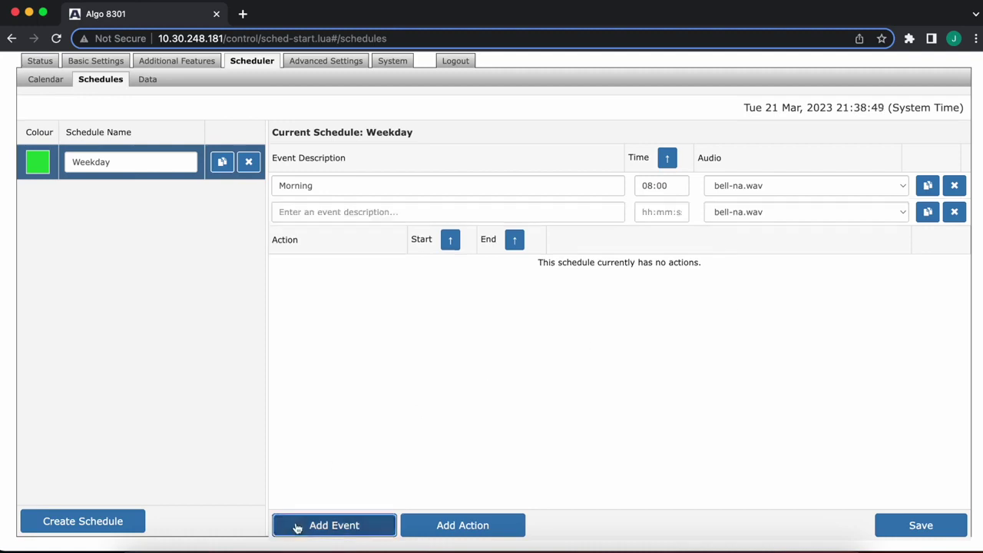
pyautogui.click(404, 212)
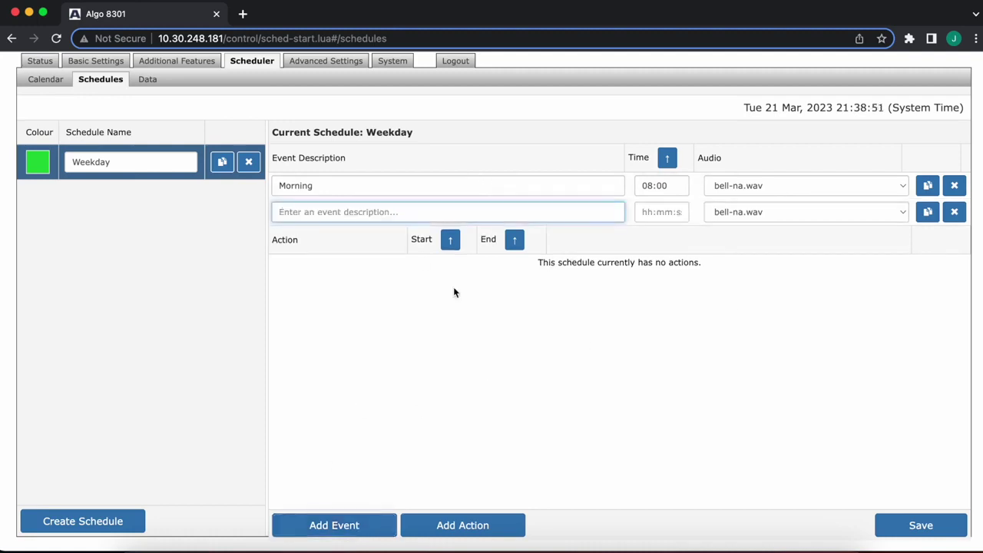
pyautogui.write('Lunch')
pyautogui.press('Tab')
pyautogui.write('10')
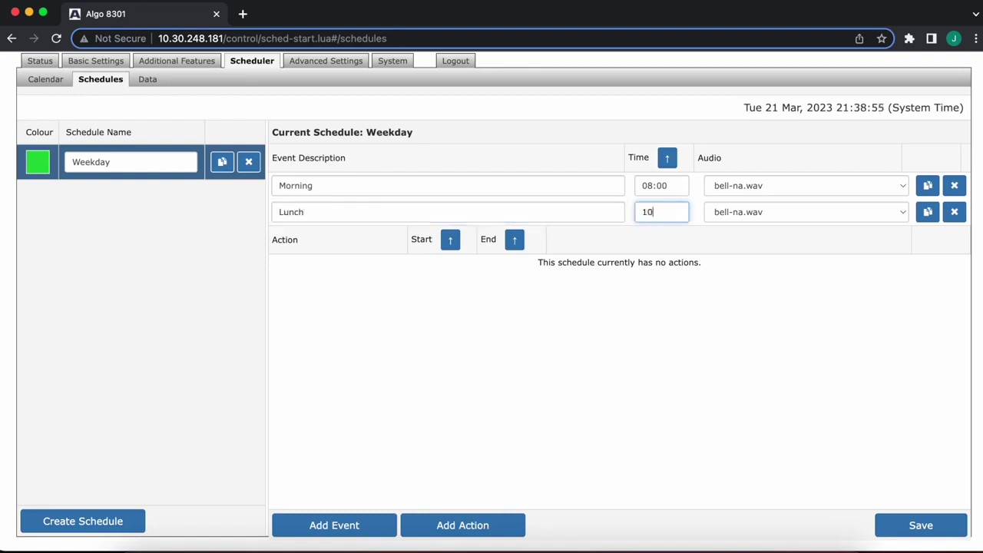
pyautogui.press('BackSpace')
pyautogui.write('2:00')
pyautogui.click(784, 212)
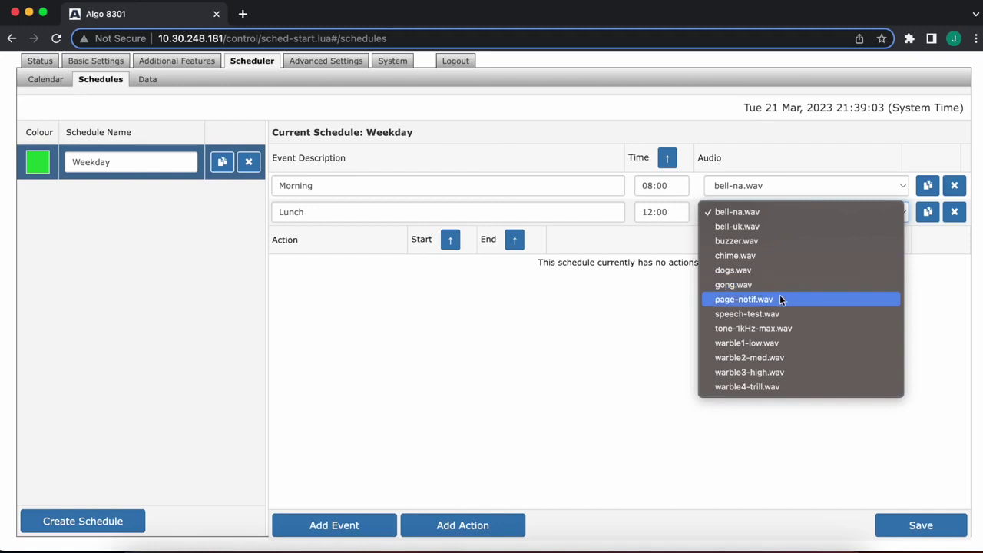
pyautogui.click(777, 313)
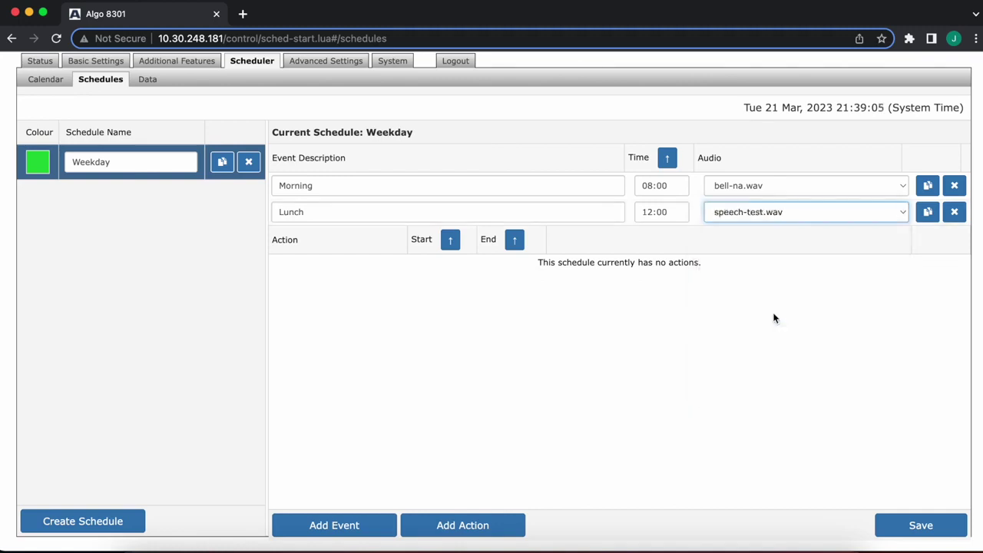
pyautogui.click(907, 527)
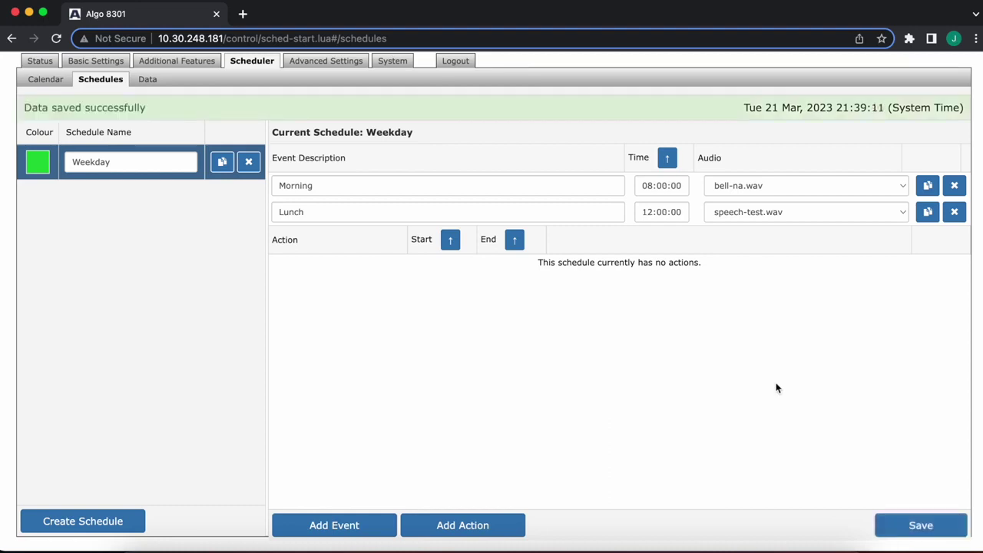
# - Create a second schedule named Weekend
pyautogui.click(49, 527)
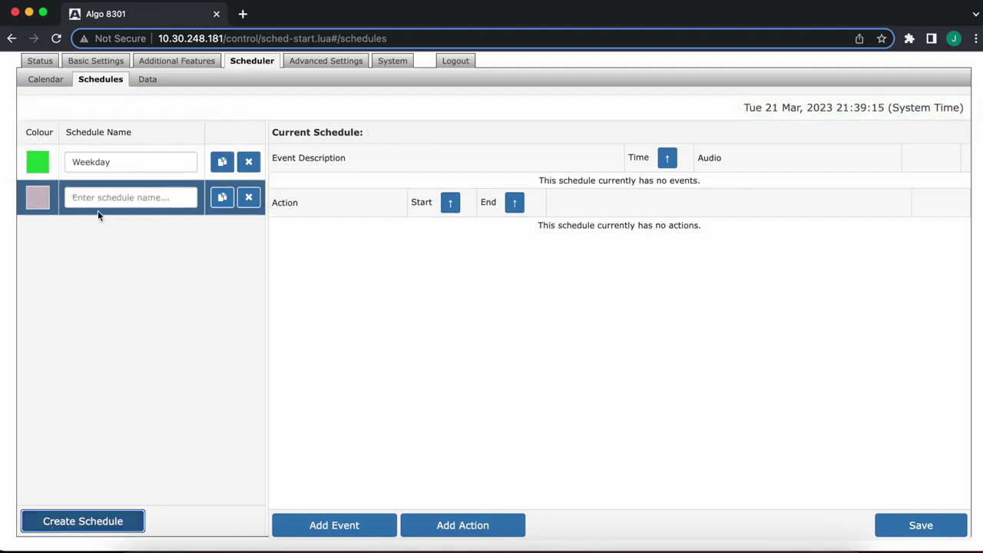
pyautogui.click(90, 196)
pyautogui.write('Week')
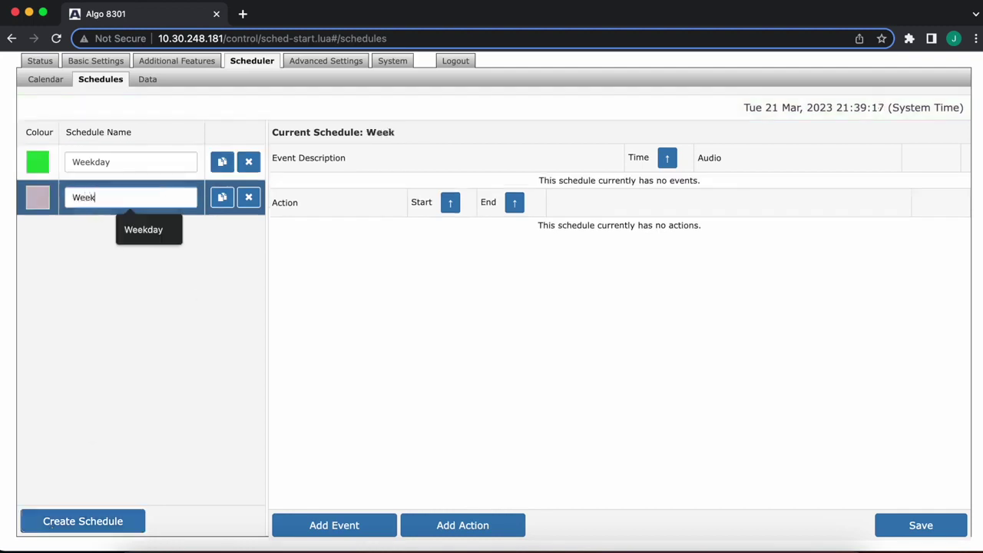
pyautogui.write('end')
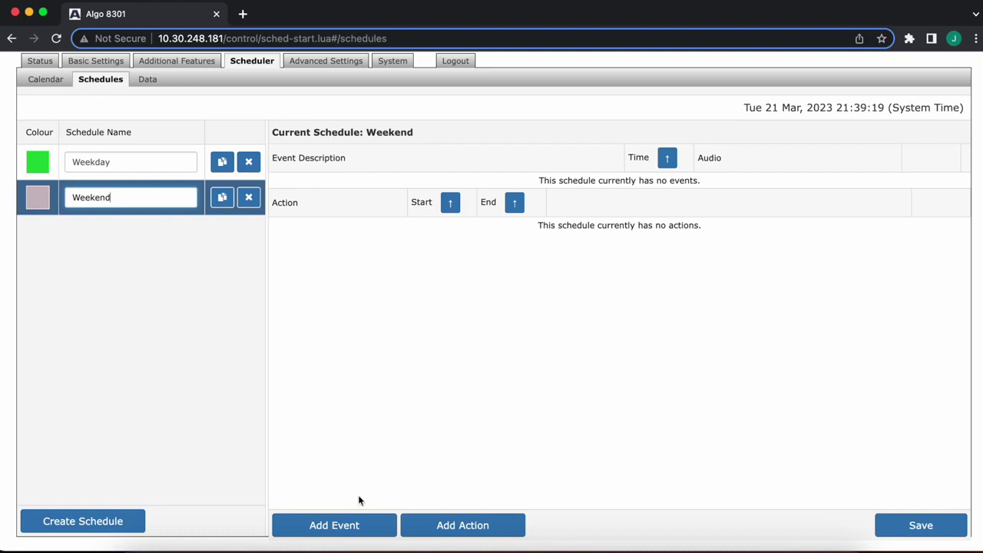
# - Add a Morning event at 09:00 to the Weekend schedule with warble1-low.wav as its audio
pyautogui.click(330, 526)
pyautogui.click(356, 192)
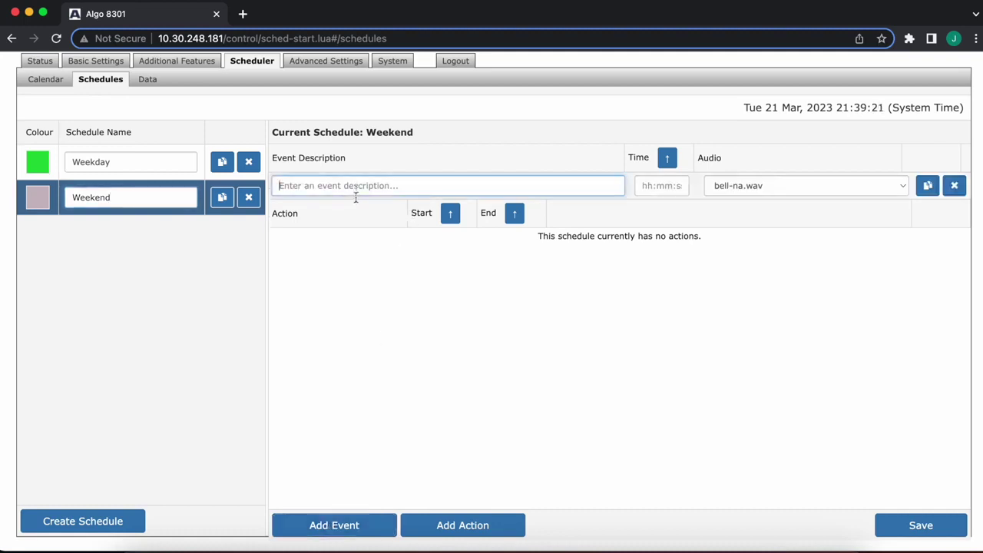
pyautogui.write('Morning')
pyautogui.press('Tab')
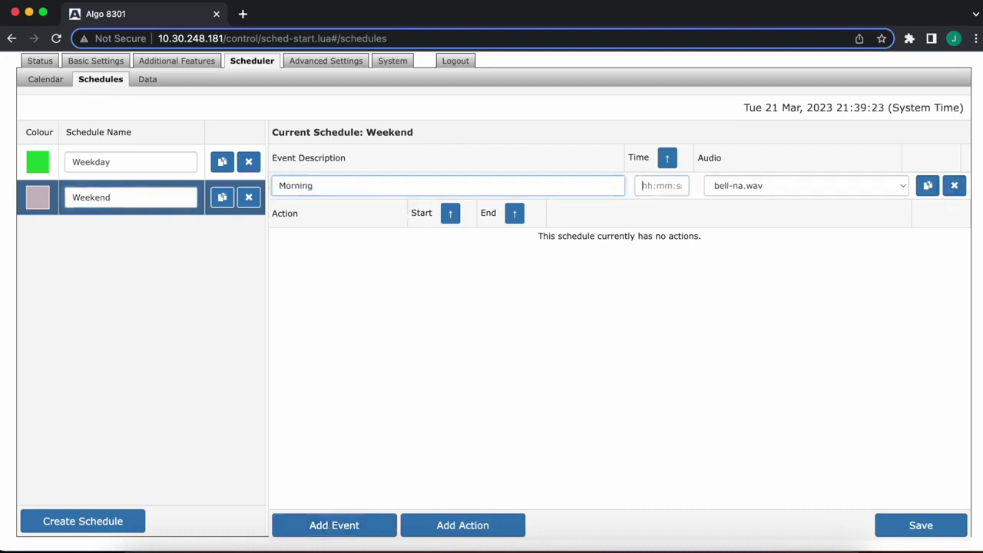
pyautogui.write('09:00')
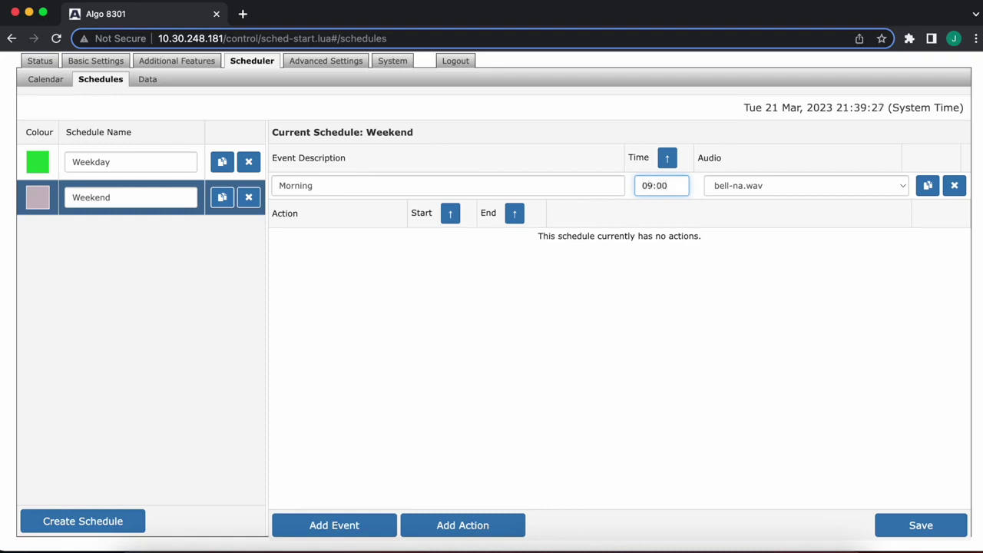
pyautogui.click(805, 184)
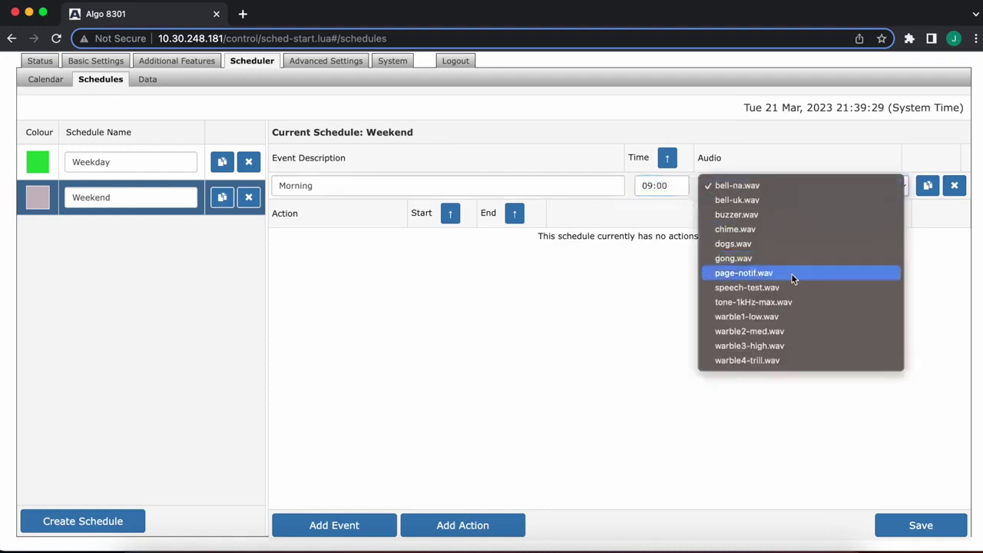
pyautogui.click(789, 316)
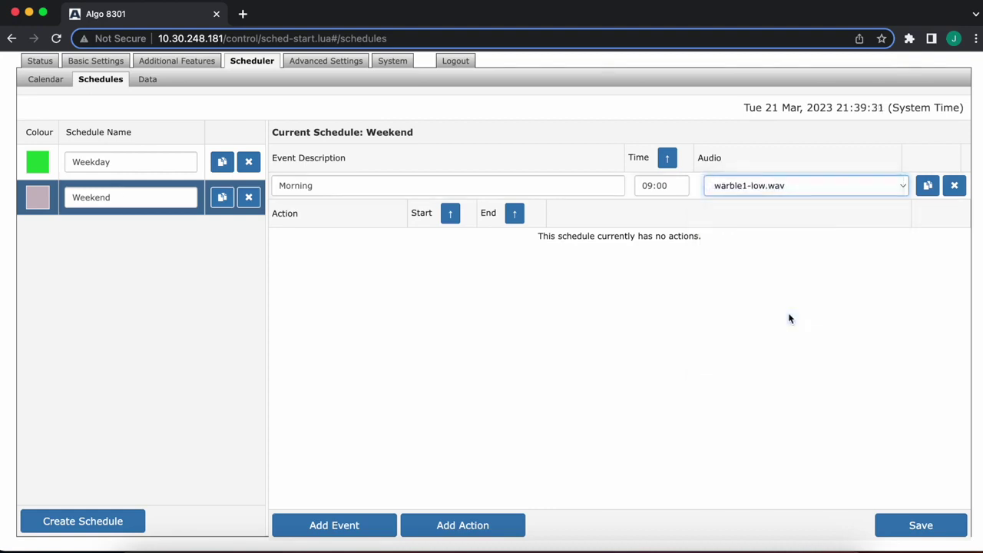
pyautogui.click(789, 318)
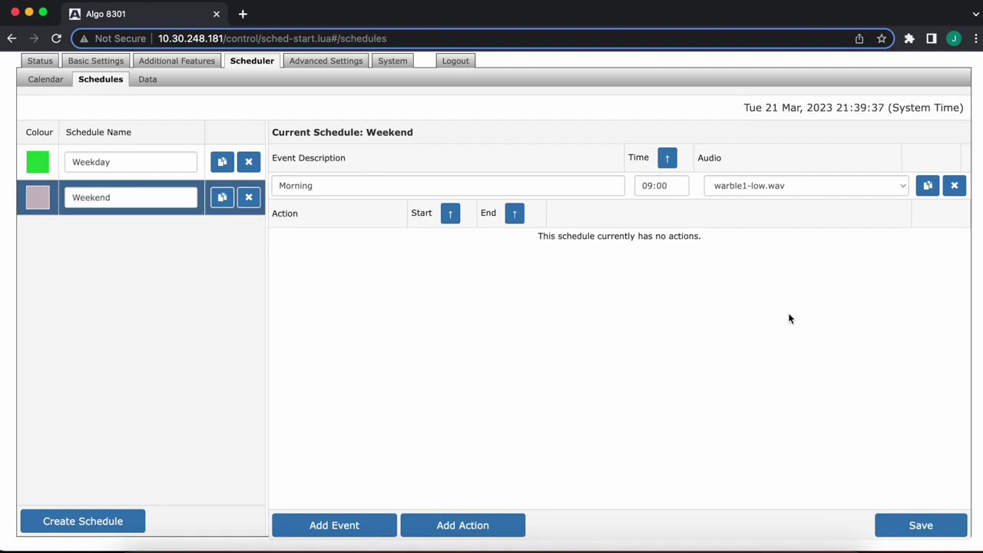
# - Add a trial Stream Audio action to the Weekend schedule, then delete it and save the schedules
pyautogui.click(470, 526)
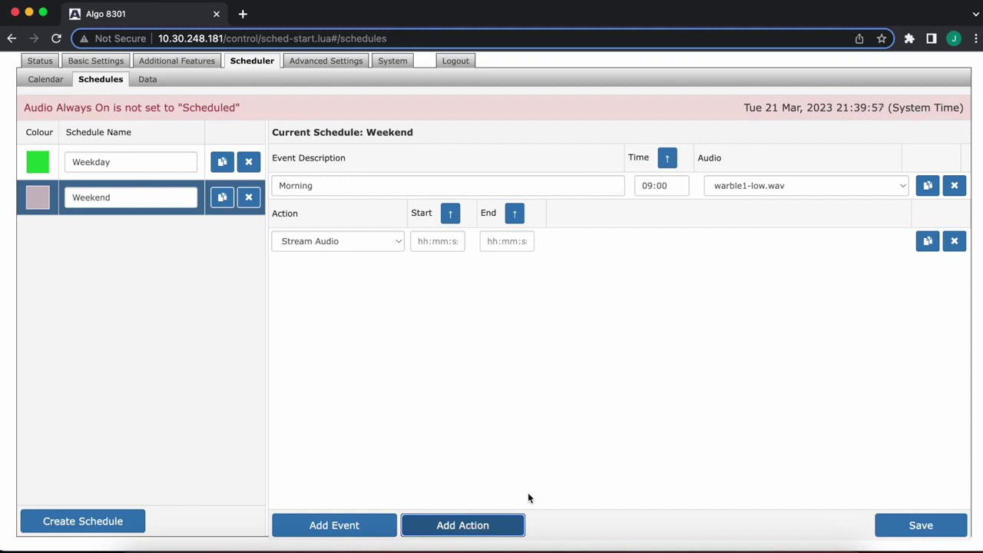
pyautogui.click(956, 241)
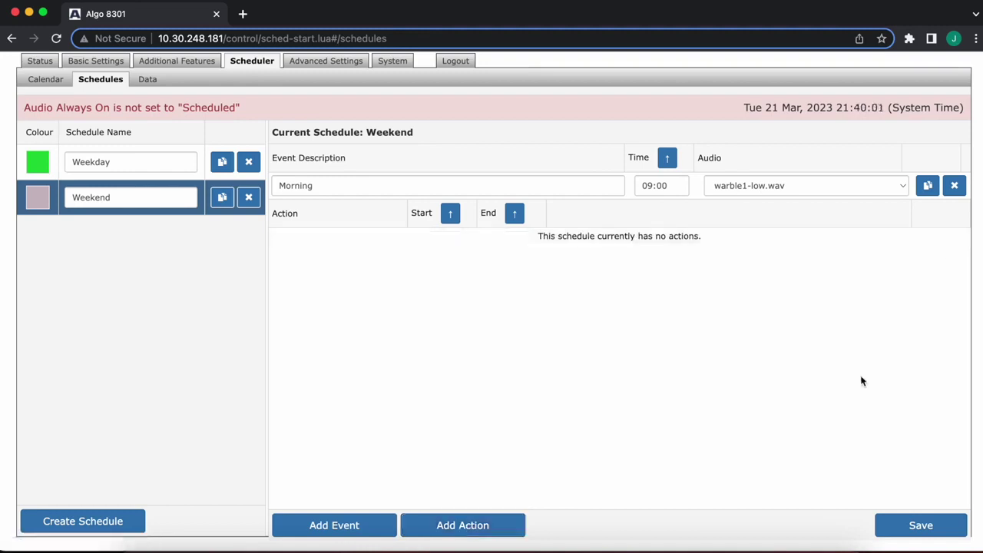
pyautogui.click(896, 530)
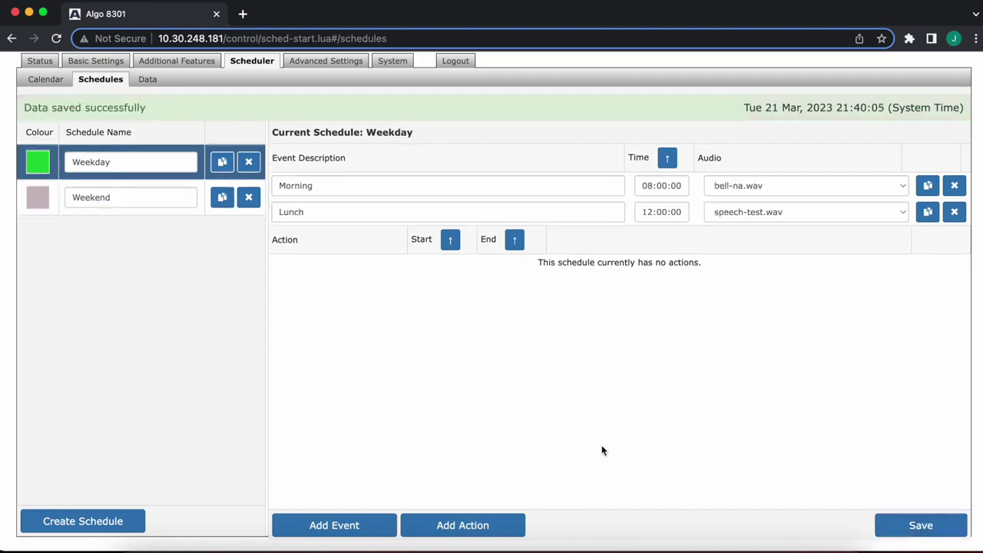
# - Assign the Weekday schedule individually to March 6, 7, 8, 9 and 10, 2023 in the calendar
pyautogui.scroll(2, 338, 284)
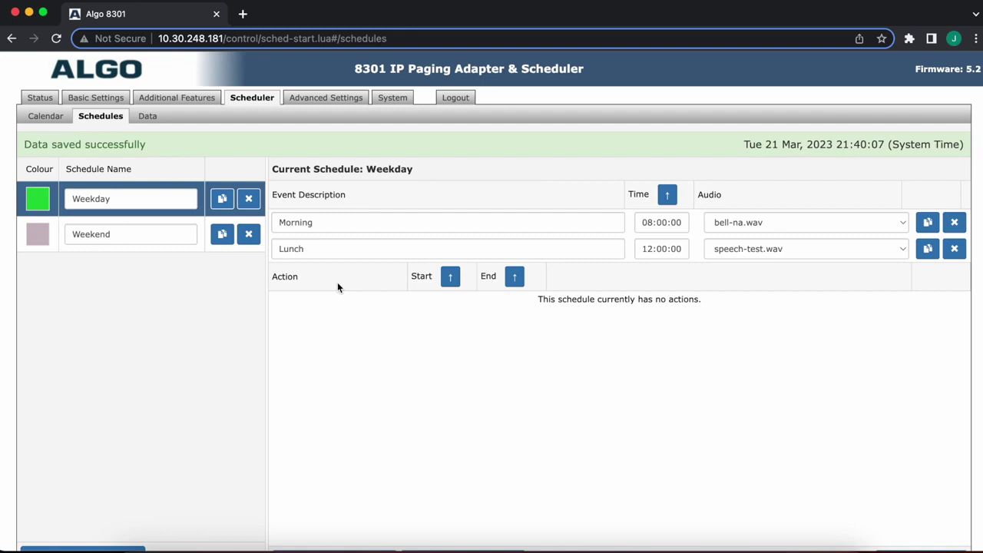
pyautogui.click(45, 123)
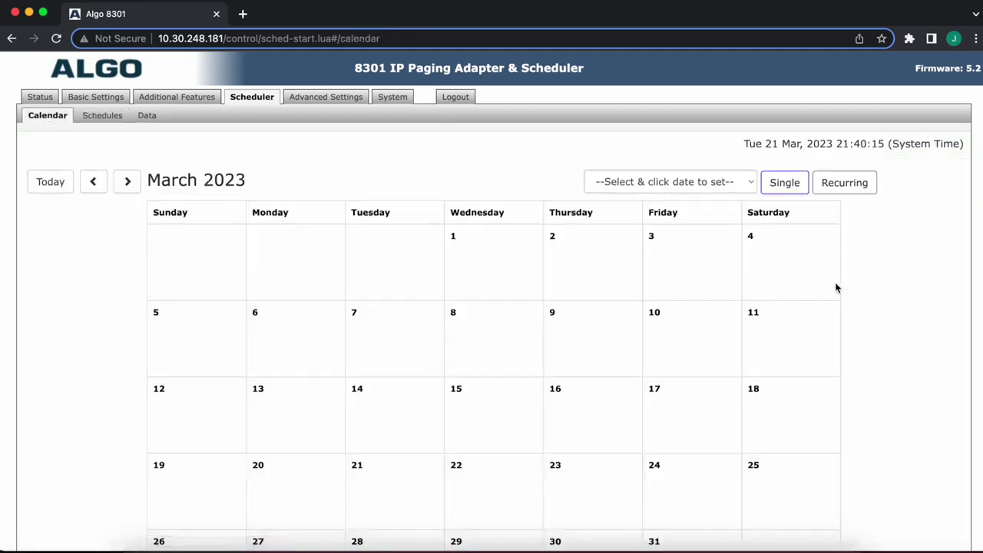
pyautogui.scroll(-2, 837, 288)
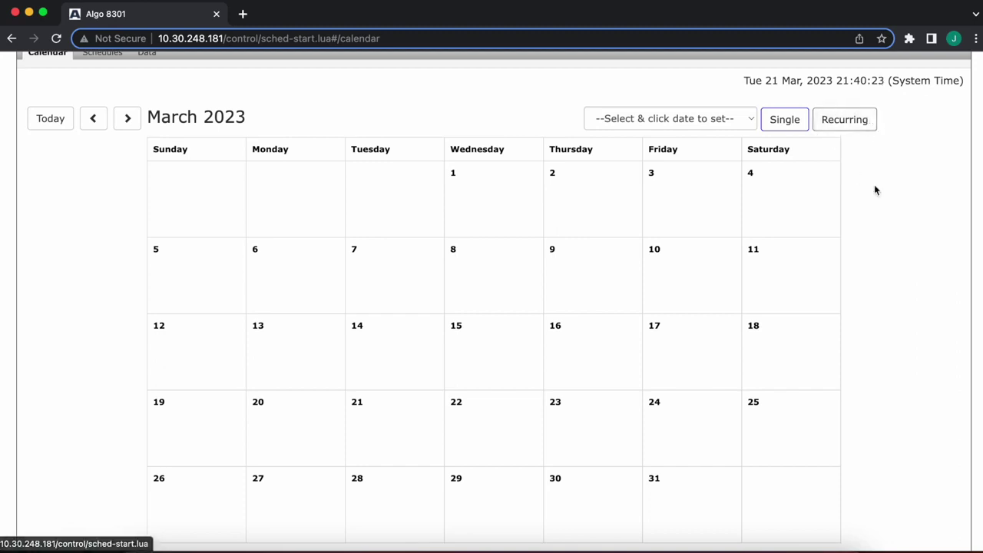
pyautogui.click(658, 118)
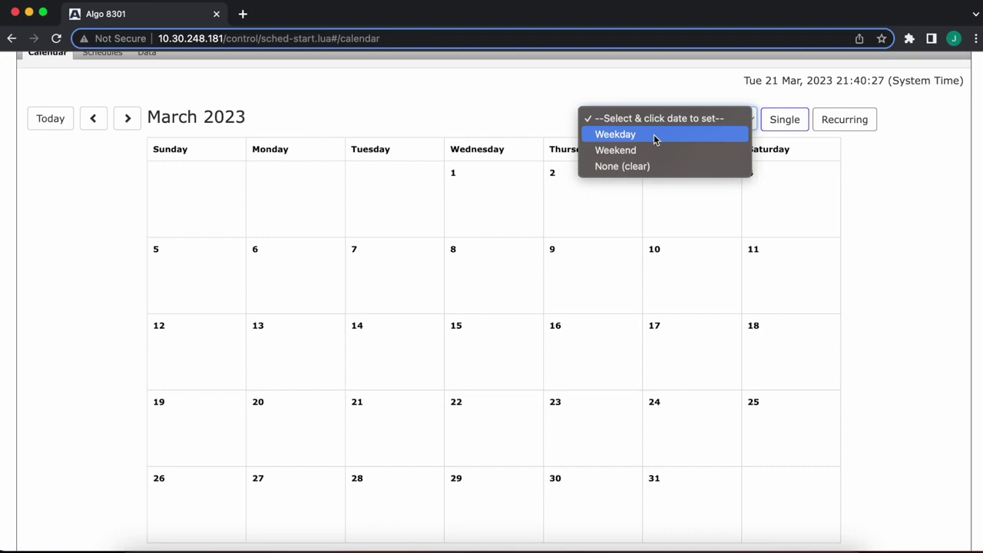
pyautogui.click(655, 137)
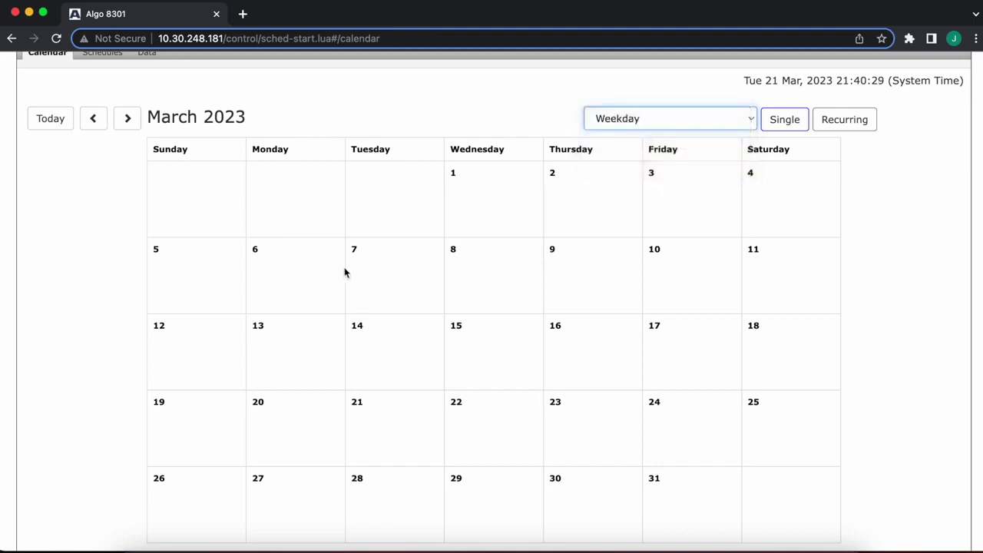
pyautogui.click(300, 280)
pyautogui.click(385, 276)
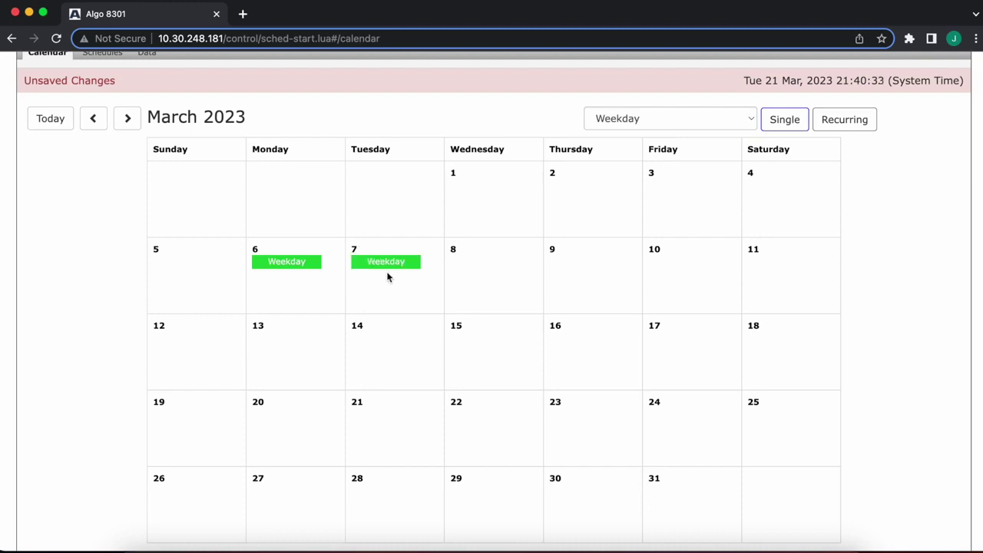
pyautogui.click(509, 276)
pyautogui.click(592, 281)
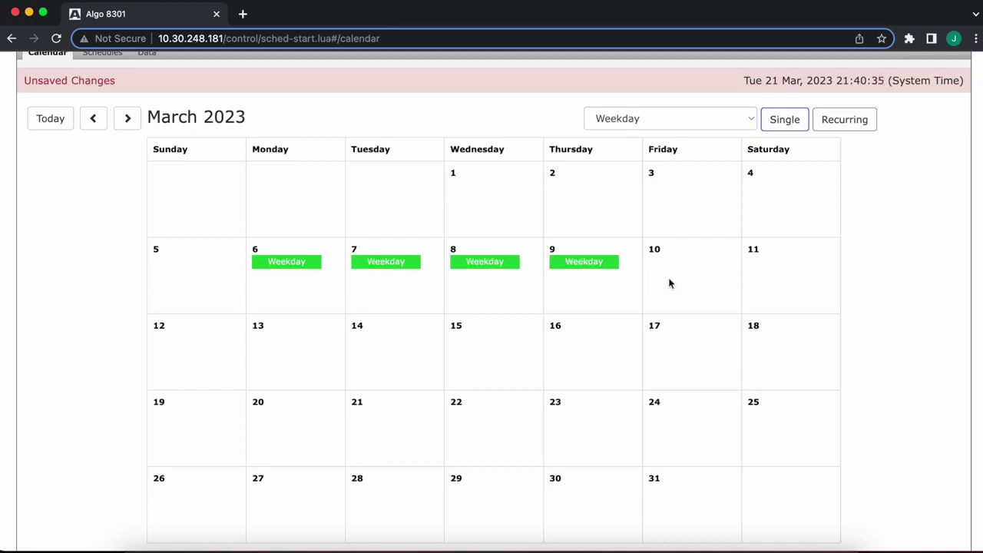
pyautogui.click(678, 282)
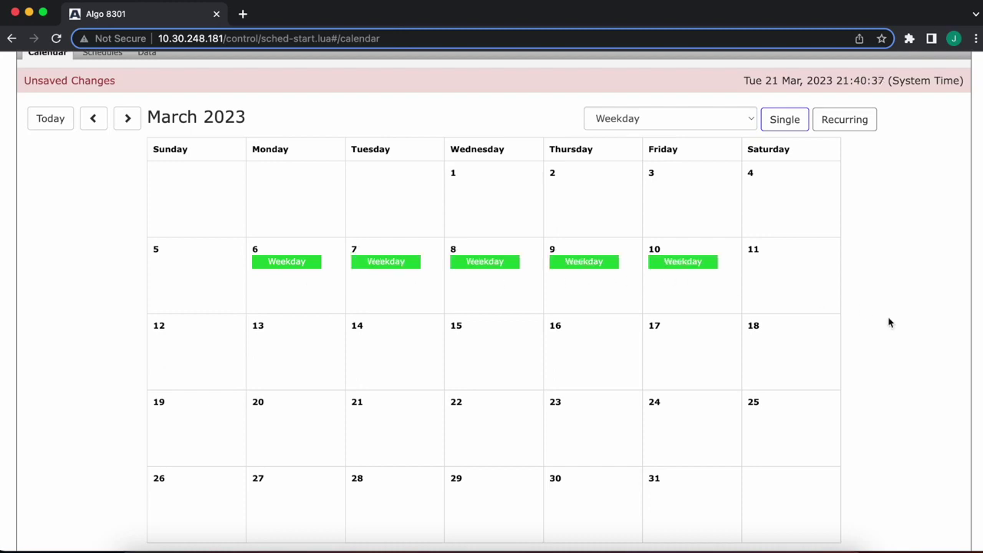
# - Switch the calendar assignment to recurring and select Monday through Friday for the weekly recurrence
pyautogui.scroll(2, 889, 323)
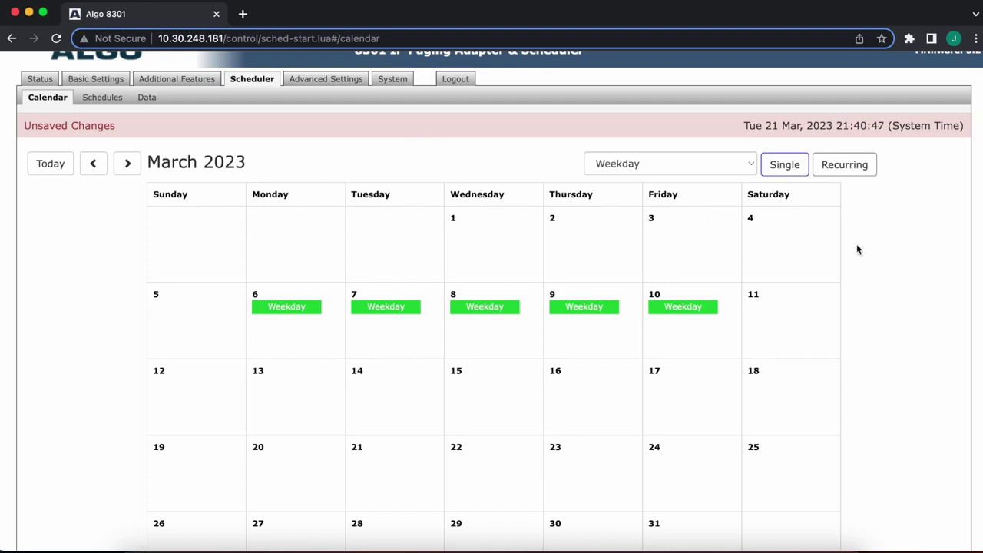
pyautogui.click(845, 166)
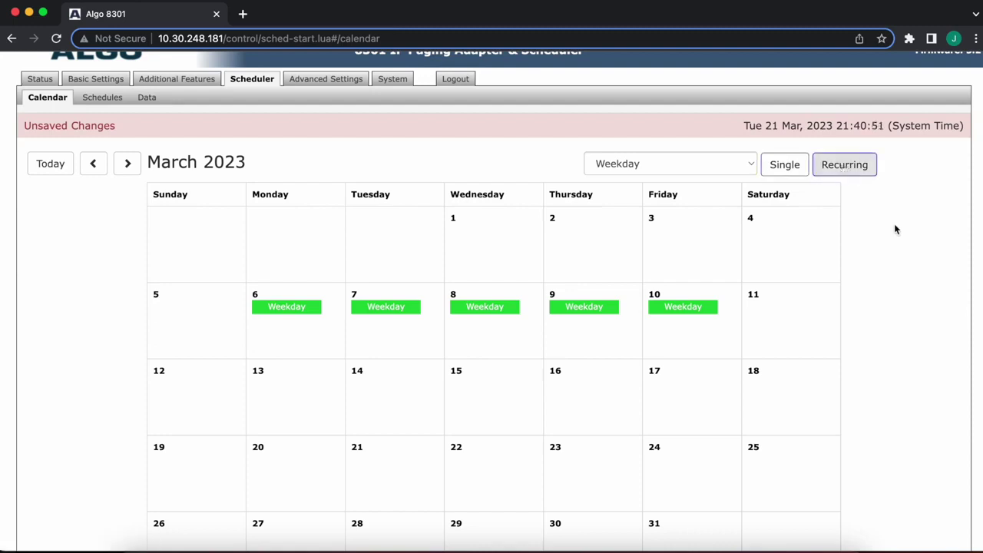
pyautogui.scroll(-3, 896, 286)
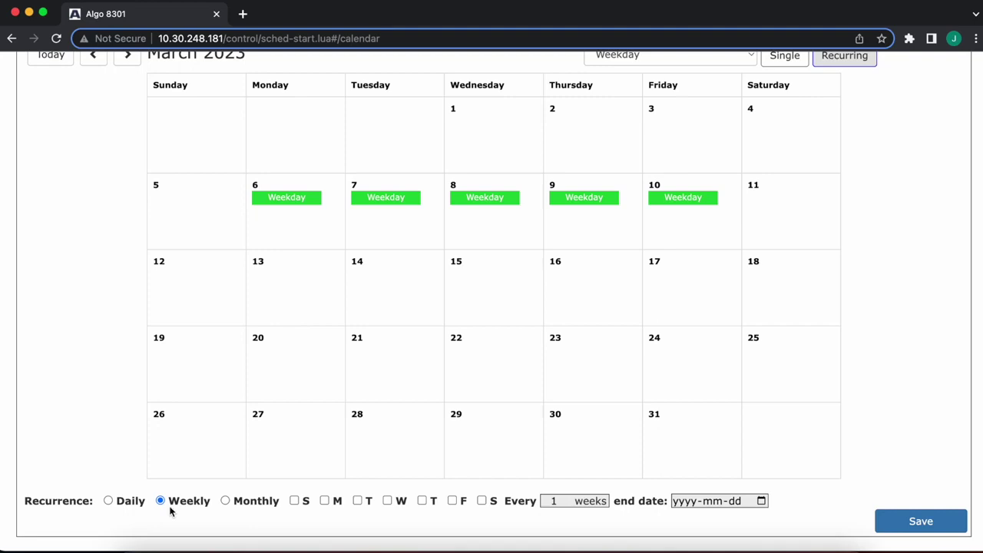
pyautogui.click(326, 504)
pyautogui.click(326, 503)
pyautogui.click(358, 504)
pyautogui.click(388, 502)
pyautogui.click(423, 503)
pyautogui.click(452, 502)
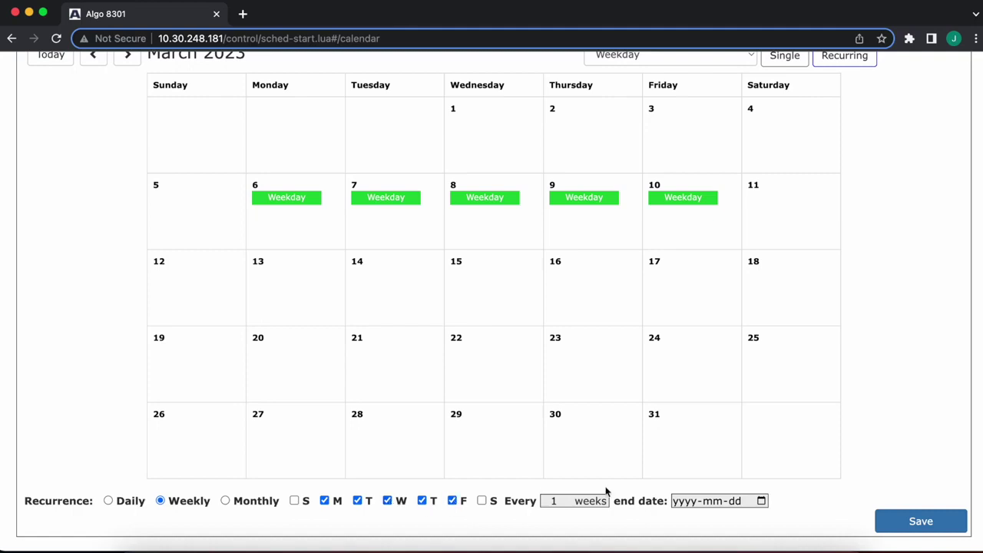
# - Set the recurrence end date to 2023-03-31 and apply the Weekday schedule starting from Monday, March 13
pyautogui.click(761, 502)
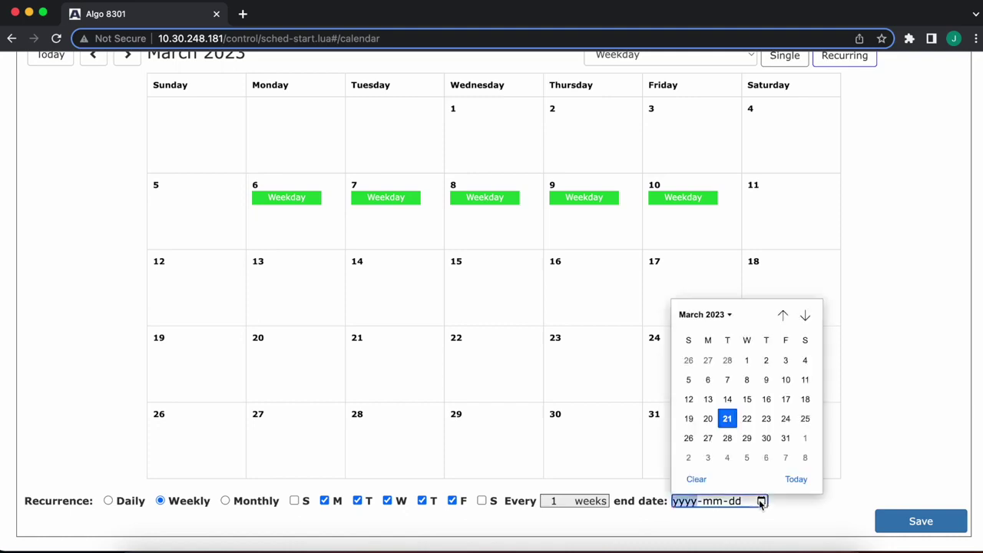
pyautogui.click(786, 438)
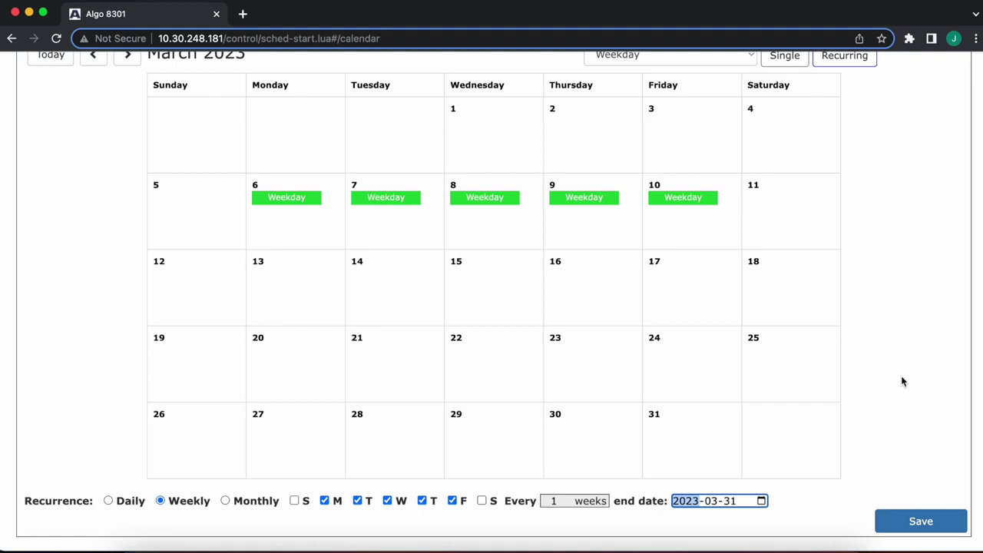
pyautogui.click(274, 305)
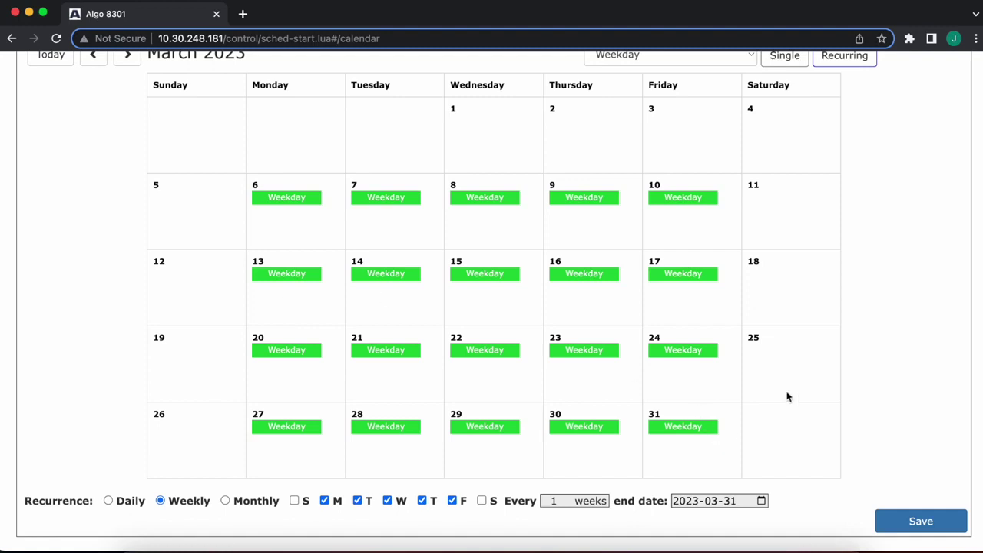
# - Choose the Weekend schedule for recurring assignment in the calendar
pyautogui.scroll(1, 898, 352)
pyautogui.scroll(2, 898, 352)
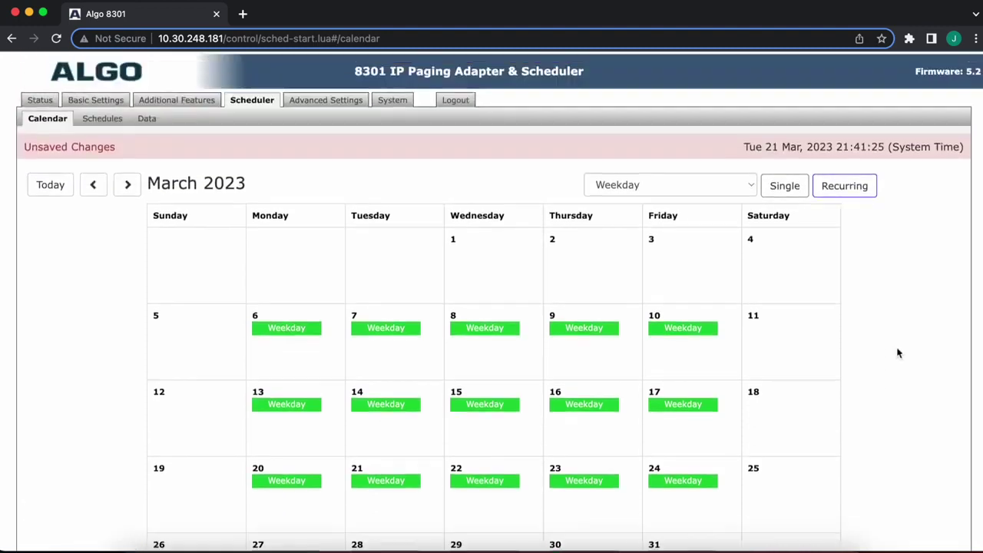
pyautogui.click(660, 190)
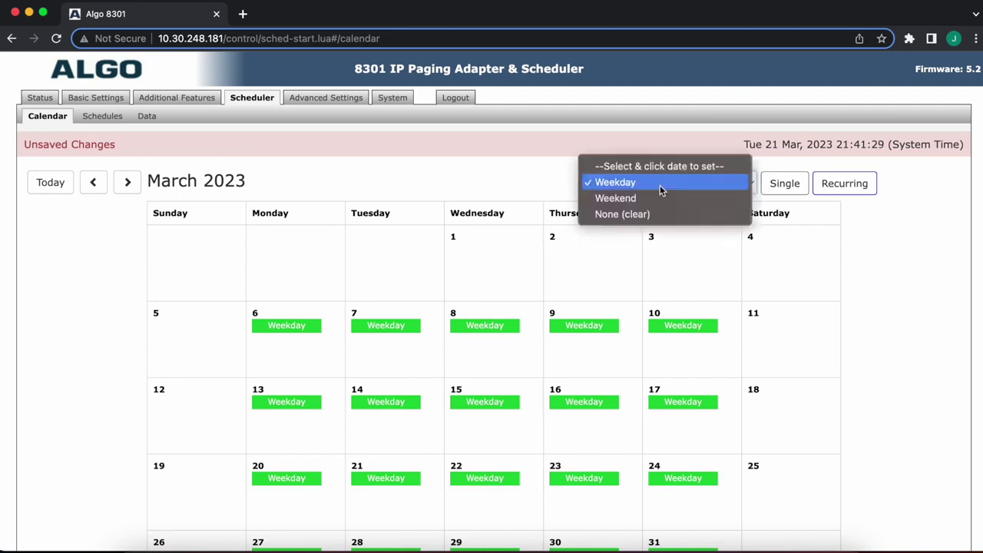
pyautogui.click(891, 288)
pyautogui.click(688, 194)
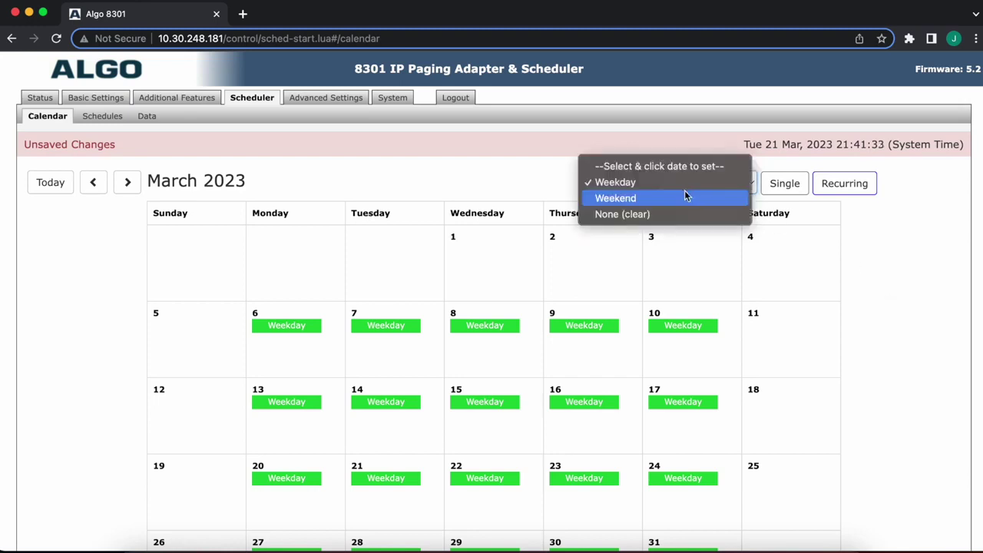
pyautogui.click(660, 198)
pyautogui.click(845, 182)
pyautogui.scroll(-3, 904, 299)
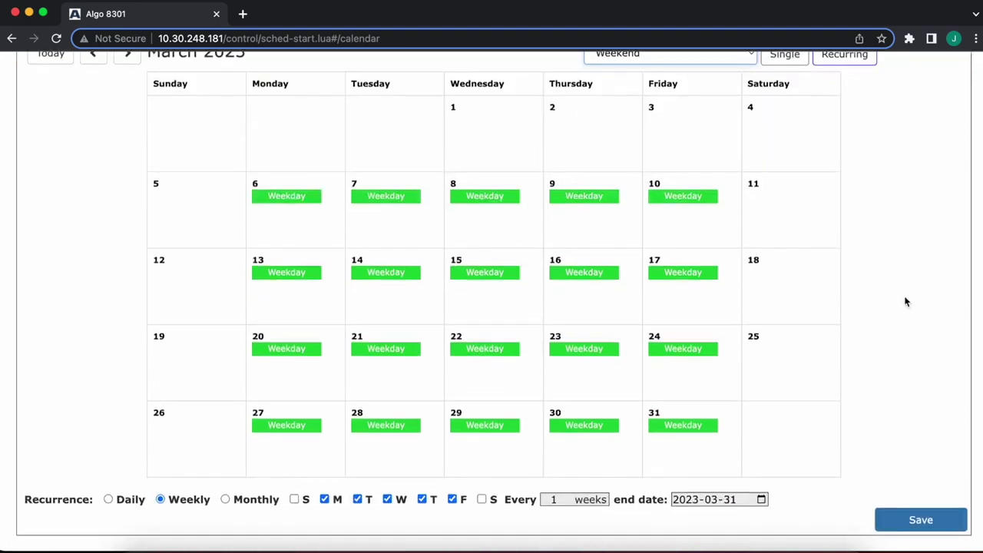
# - Change the weekly recurrence days to only Sunday and Saturday and apply the Weekend schedule starting from March 5
pyautogui.click(324, 500)
pyautogui.click(357, 500)
pyautogui.click(387, 501)
pyautogui.click(421, 500)
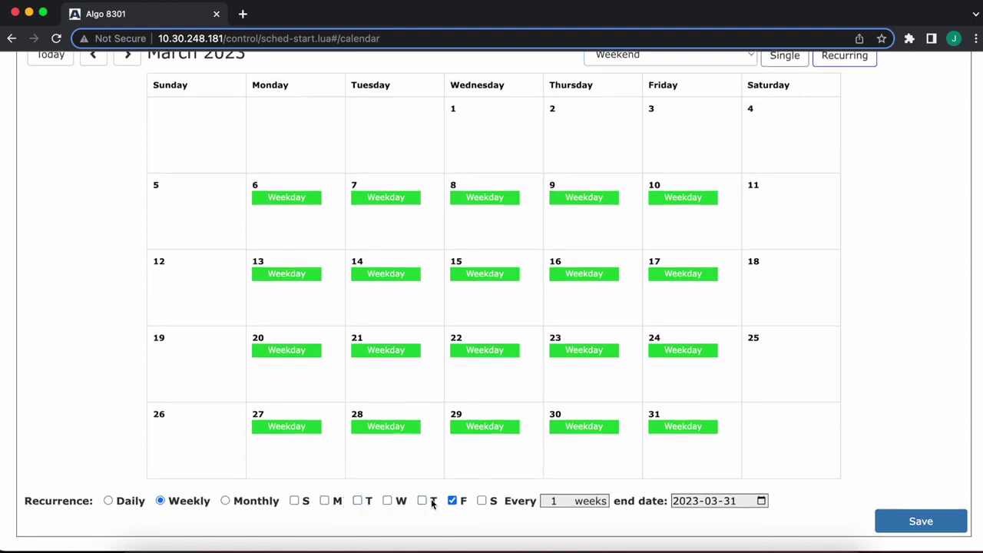
pyautogui.click(452, 500)
pyautogui.click(295, 501)
pyautogui.click(482, 501)
pyautogui.scroll(1, 823, 496)
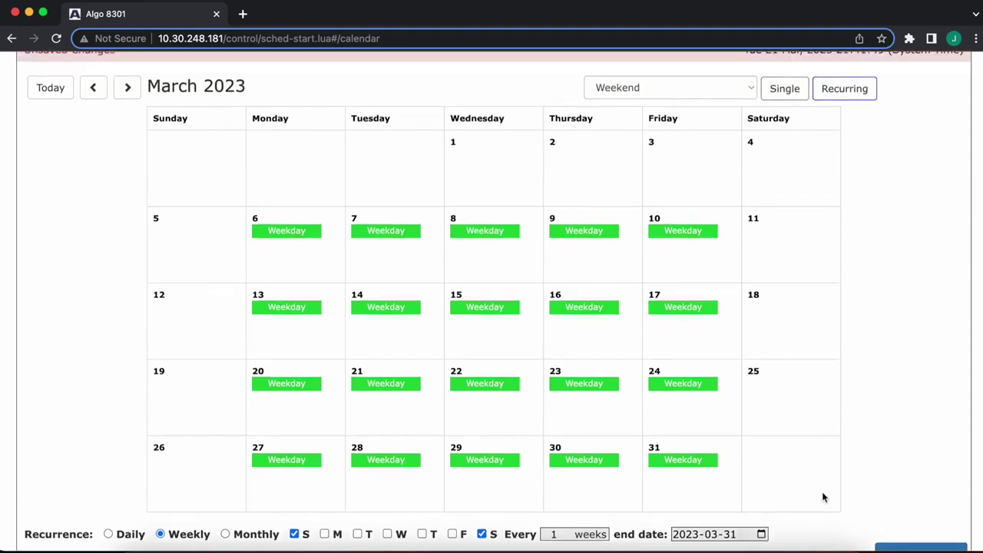
pyautogui.click(198, 256)
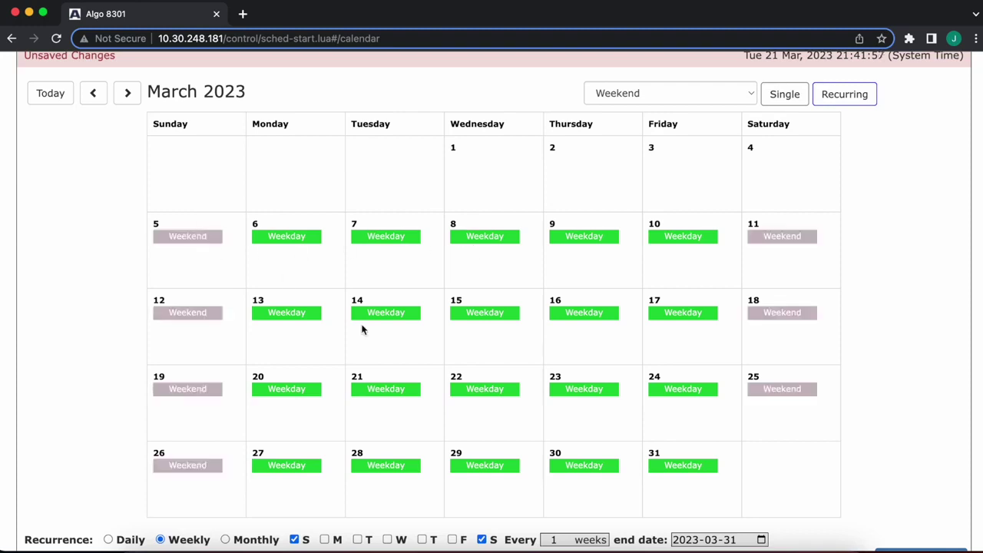
# - Review the March 2023 calendar assignments and save them
pyautogui.scroll(-1, 842, 450)
pyautogui.scroll(-1, 841, 452)
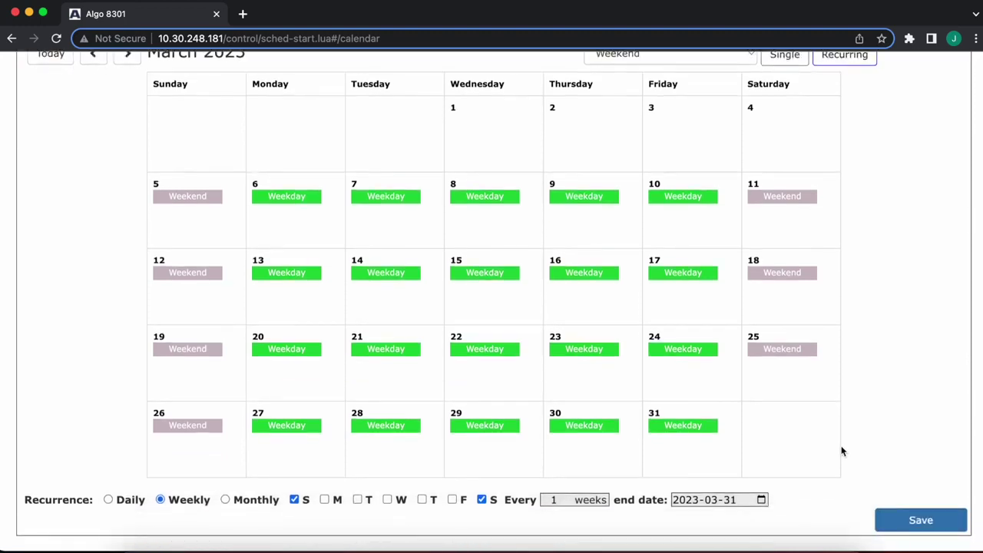
pyautogui.scroll(3, 898, 441)
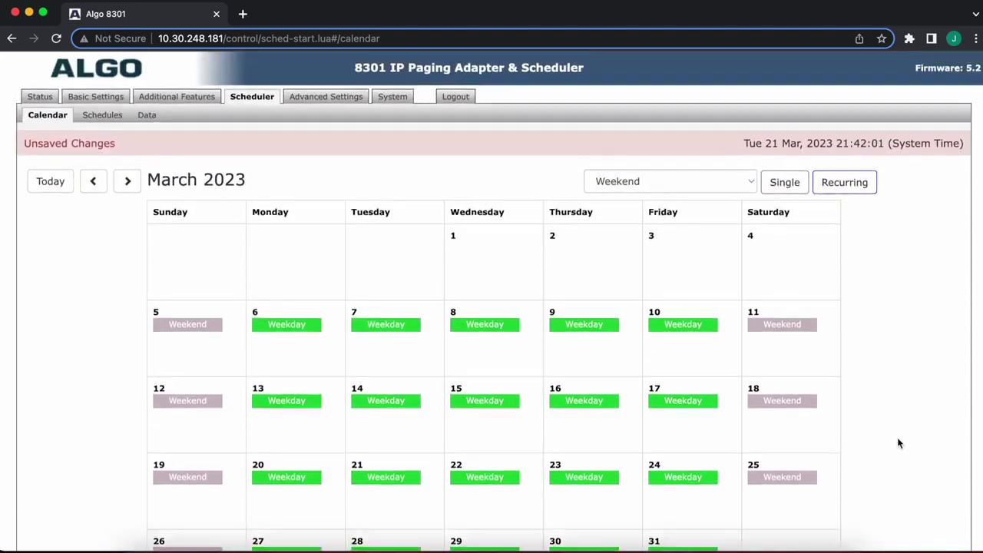
pyautogui.scroll(-3, 899, 454)
pyautogui.click(915, 515)
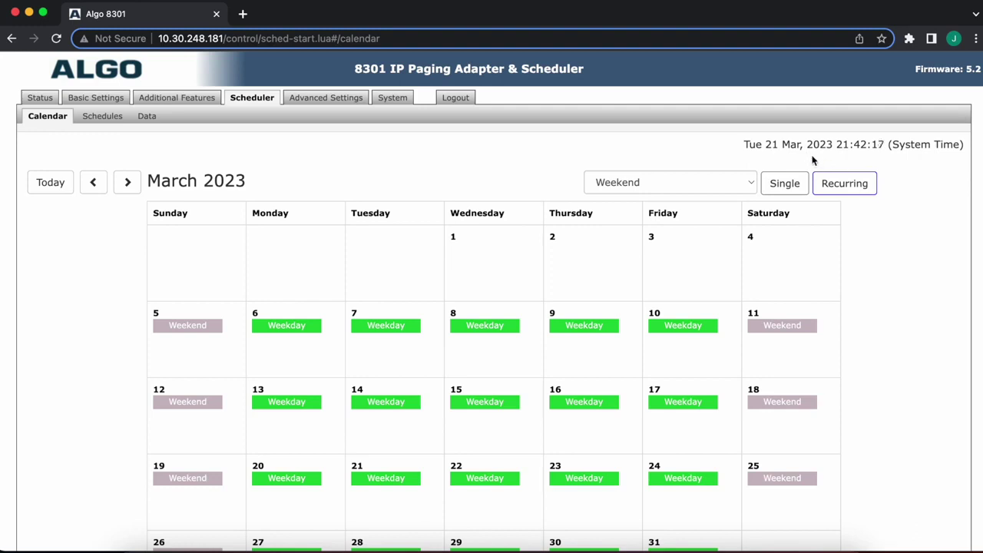
# - Check the displayed system time and open the scheduler's data backup and restore page
pyautogui.moveTo(745, 143); pyautogui.dragTo(915, 144)
pyautogui.click(153, 119)
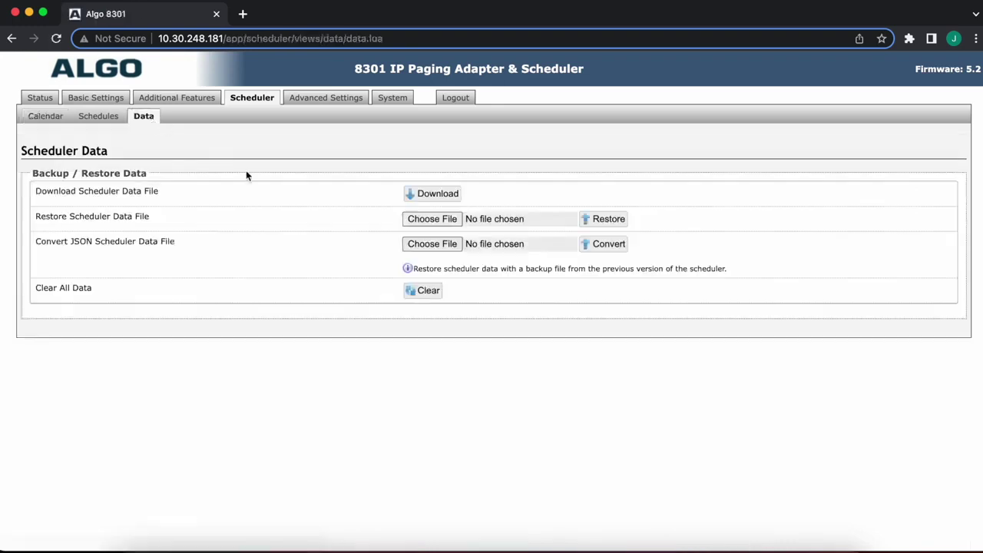